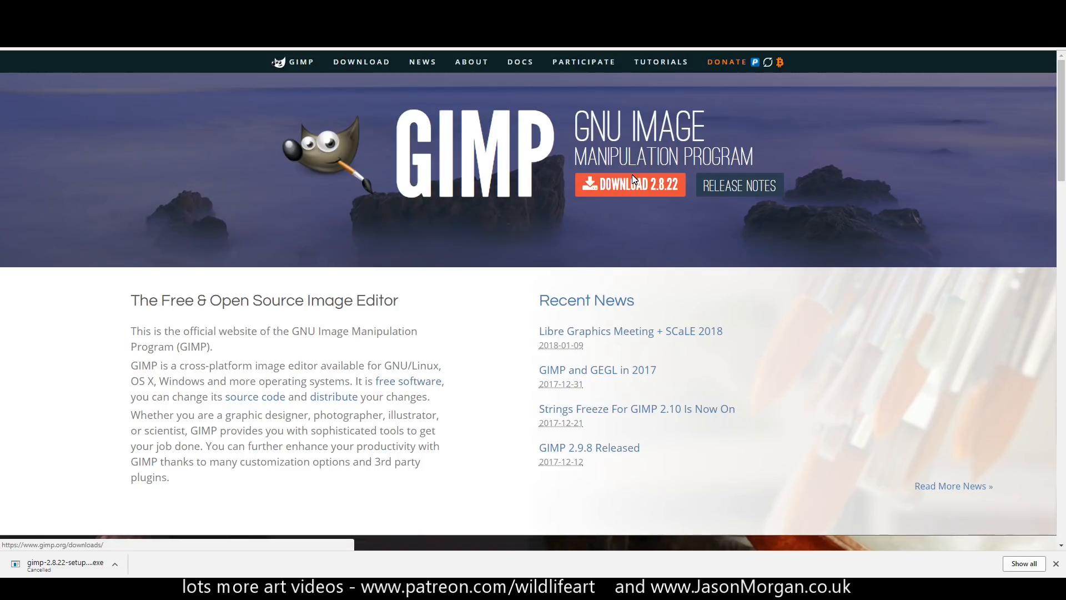
Open the GIMP 2.8.22 download page
{"action": "left_click", "coordinate": [618, 184]}
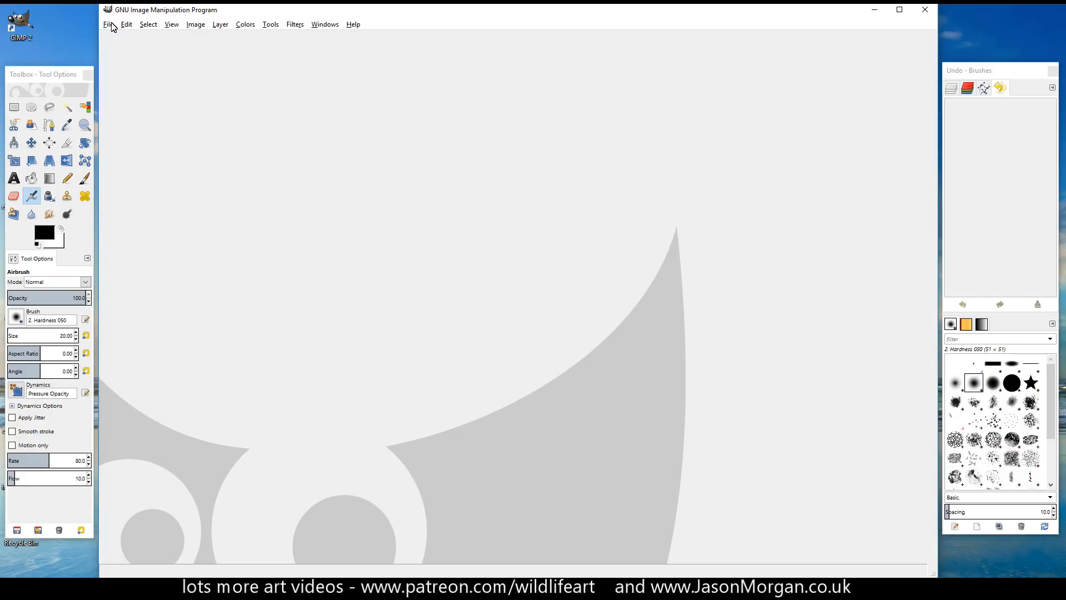
Start a new image sized in inches, with a width of 8 and a height of 11
{"action": "left_click", "coordinate": [111, 24]}
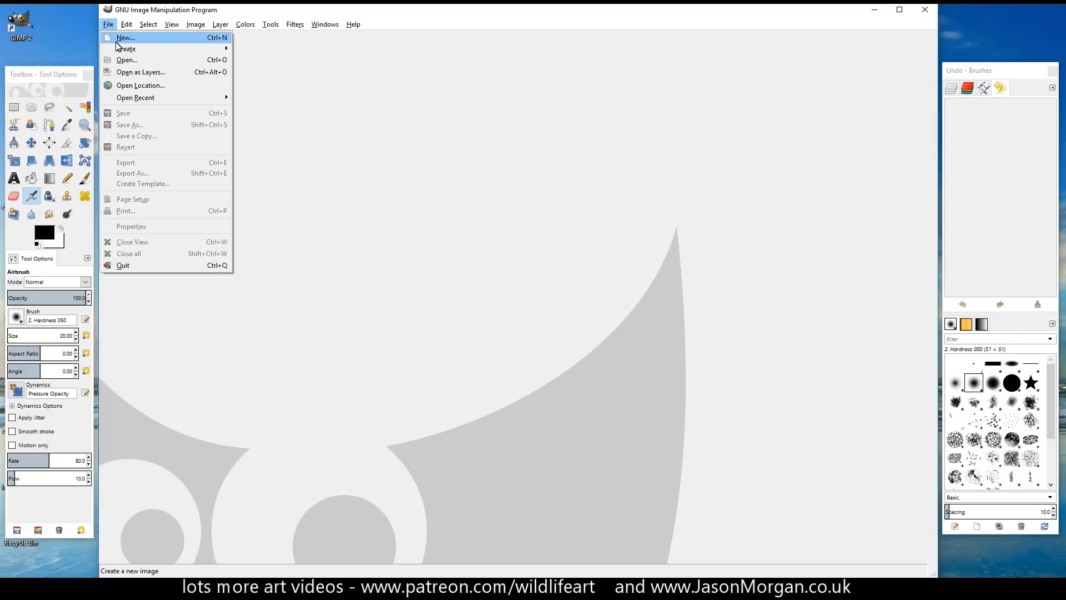
{"action": "left_click", "coordinate": [127, 40]}
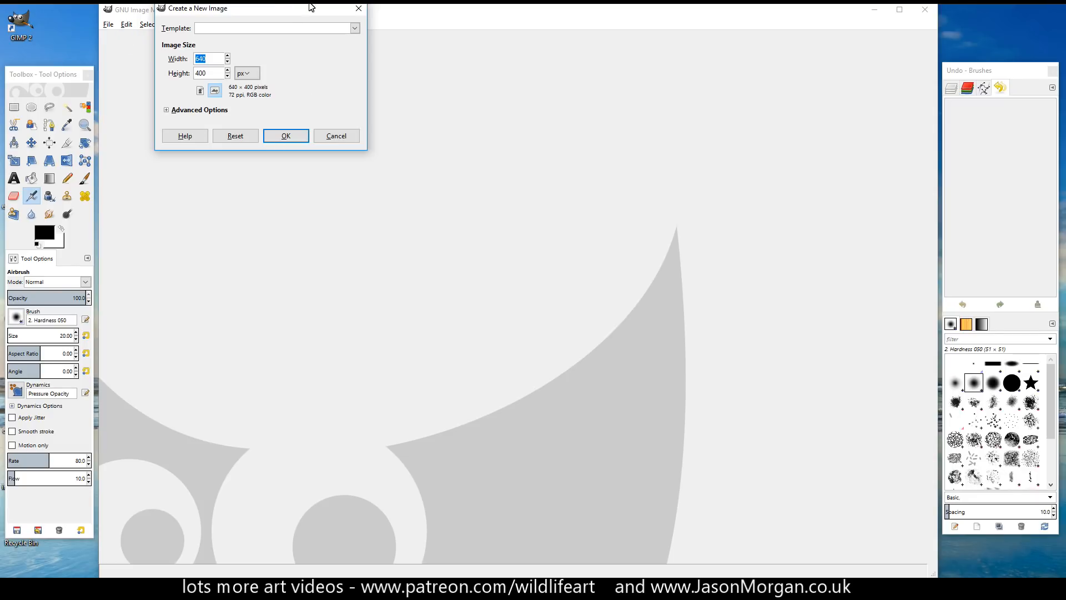
{"action": "left_click_drag", "start_coordinate": [272, 9], "coordinate": [385, 181]}
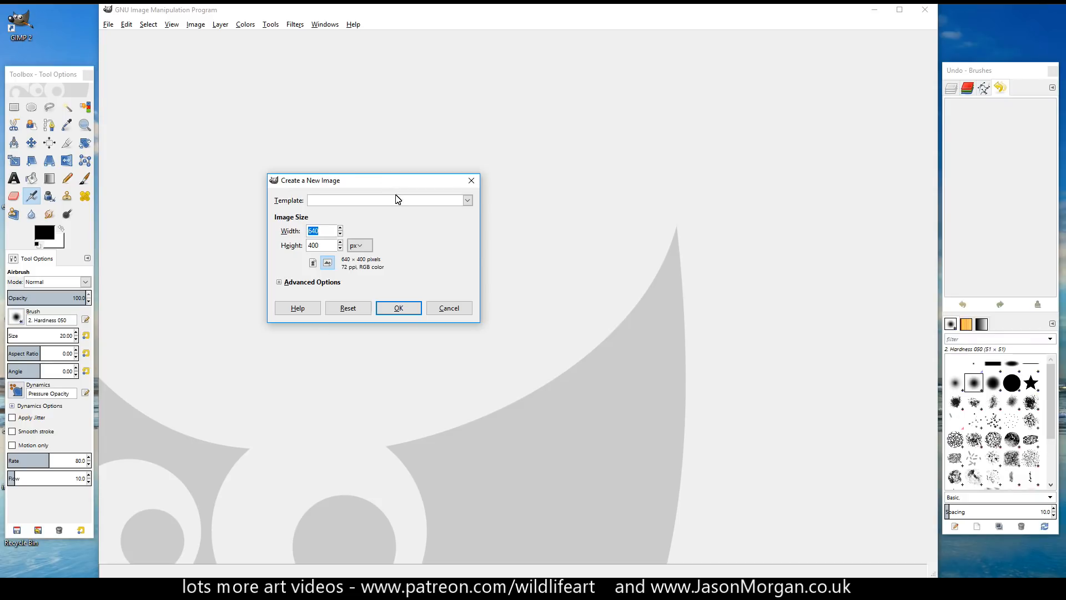
{"action": "left_click", "coordinate": [367, 246]}
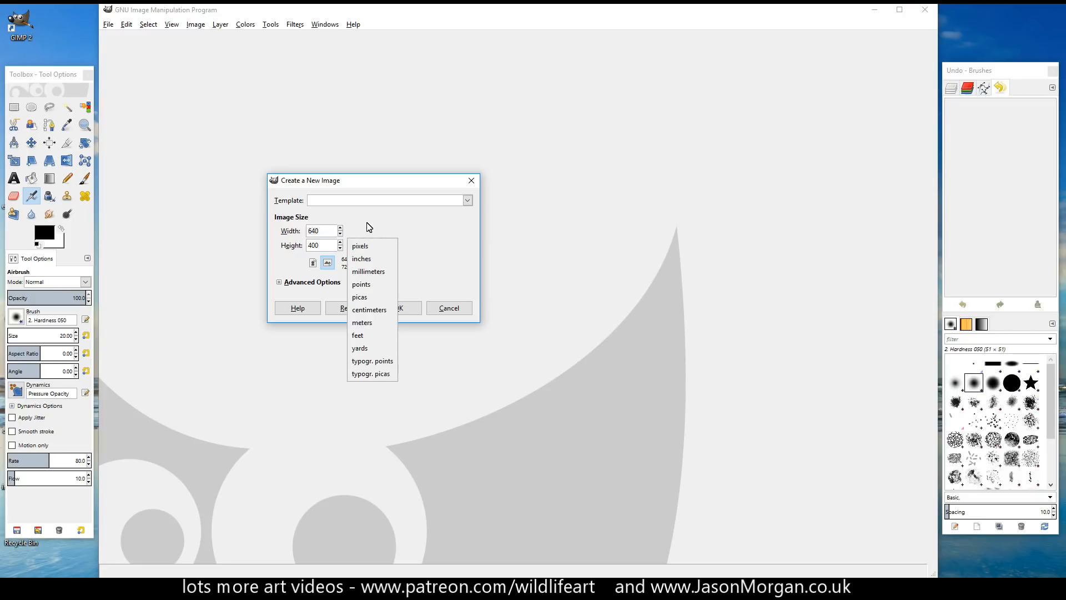
{"action": "left_click", "coordinate": [365, 261]}
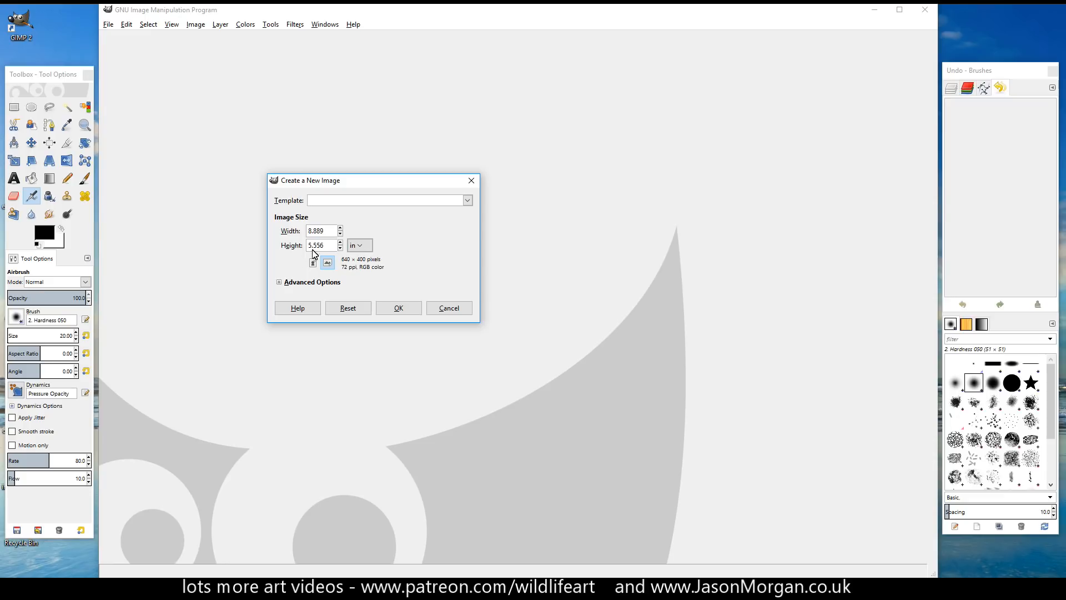
{"action": "left_click_drag", "start_coordinate": [332, 247], "coordinate": [303, 251]}
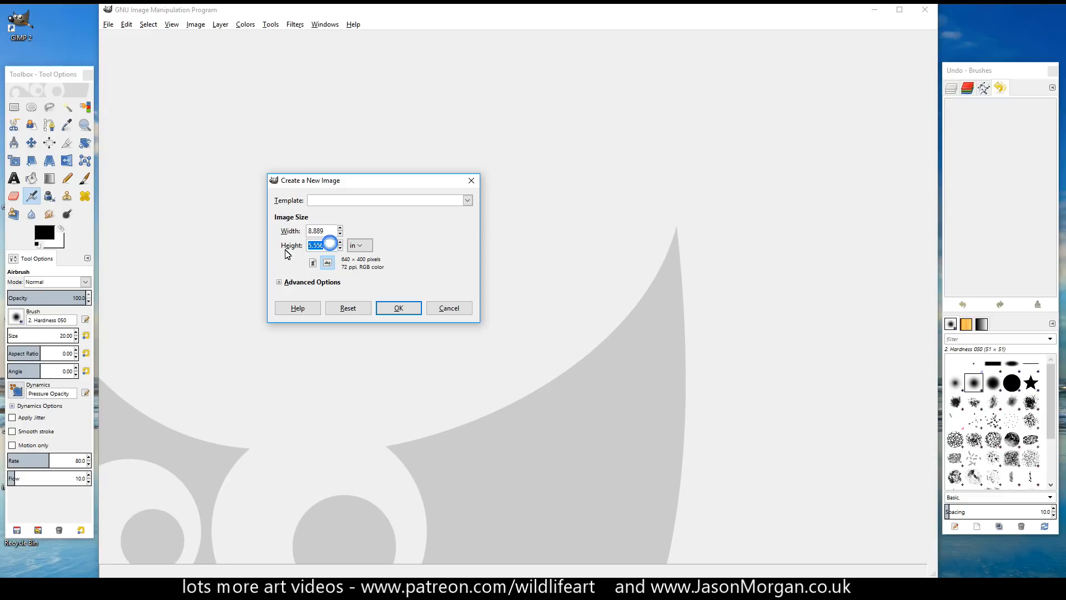
{"action": "type", "text": "11"}
{"action": "left_click", "coordinate": [326, 230]}
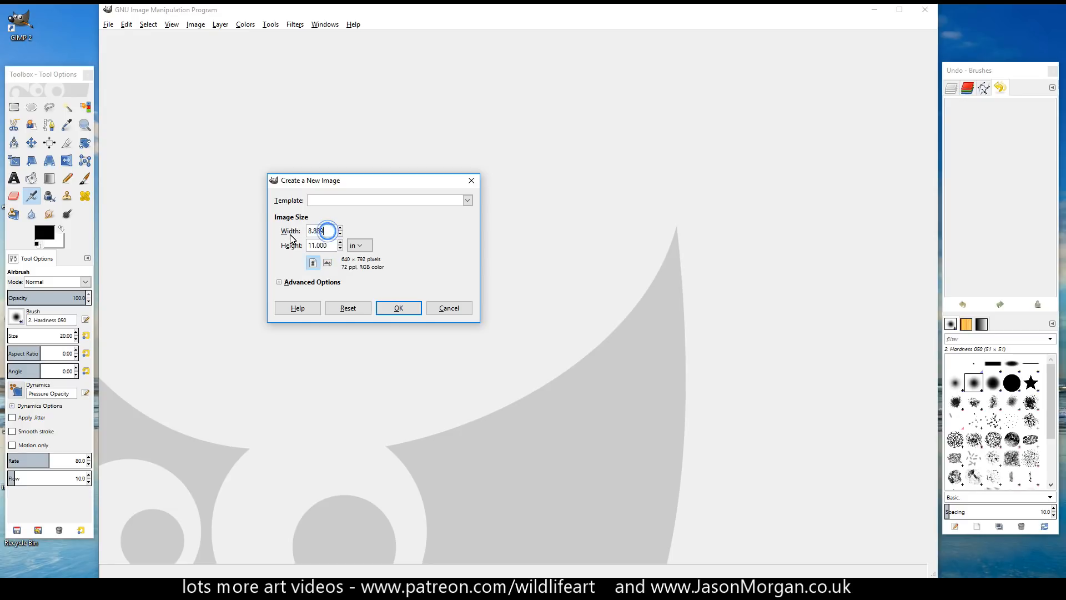
{"action": "double_click", "coordinate": [326, 233]}
{"action": "key", "text": "BackSpace"}
Set the new image's X and Y resolution to 200 pixels/in and create it
{"action": "left_click", "coordinate": [279, 283]}
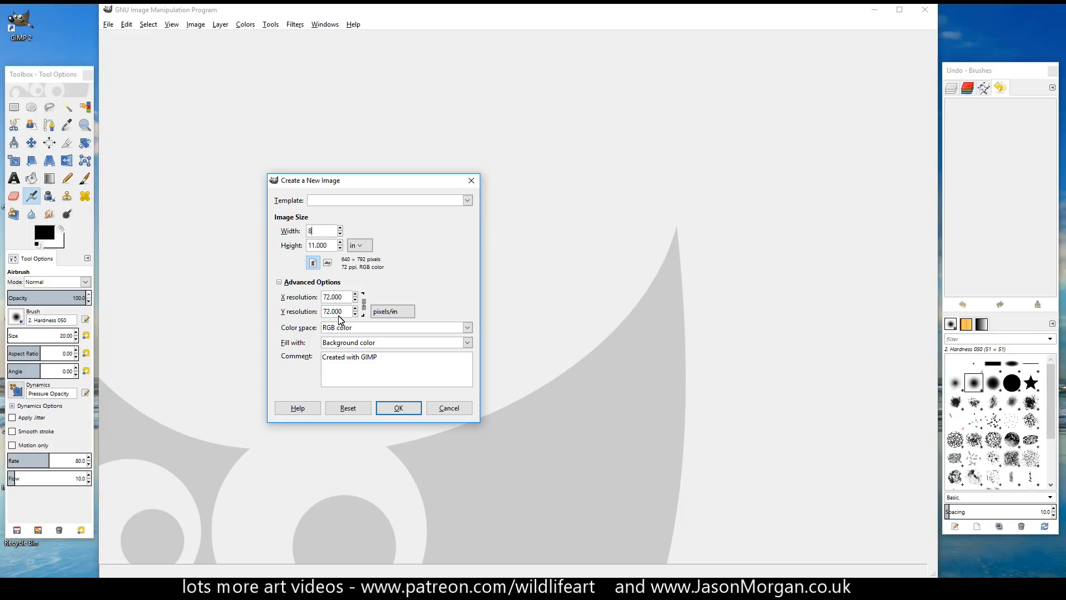
{"action": "left_click_drag", "start_coordinate": [349, 297], "coordinate": [310, 298]}
{"action": "type", "text": "200"}
{"action": "left_click", "coordinate": [343, 314]}
{"action": "left_click", "coordinate": [399, 412]}
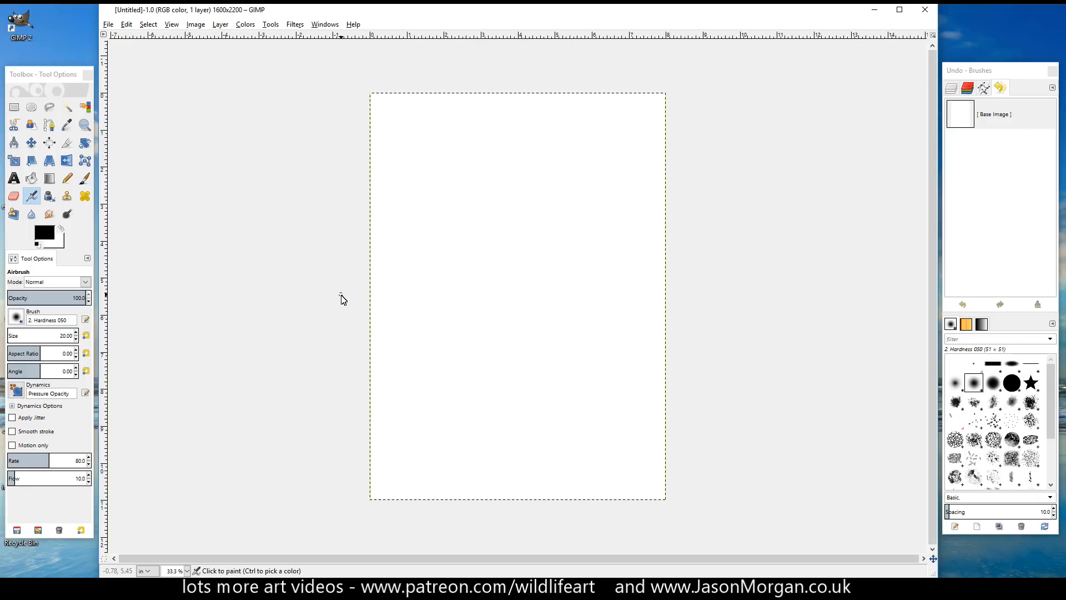
Add the butterfly-largea photo from the Photos folder to the blank canvas as a new layer
{"action": "mouse_move", "coordinate": [351, 589]}
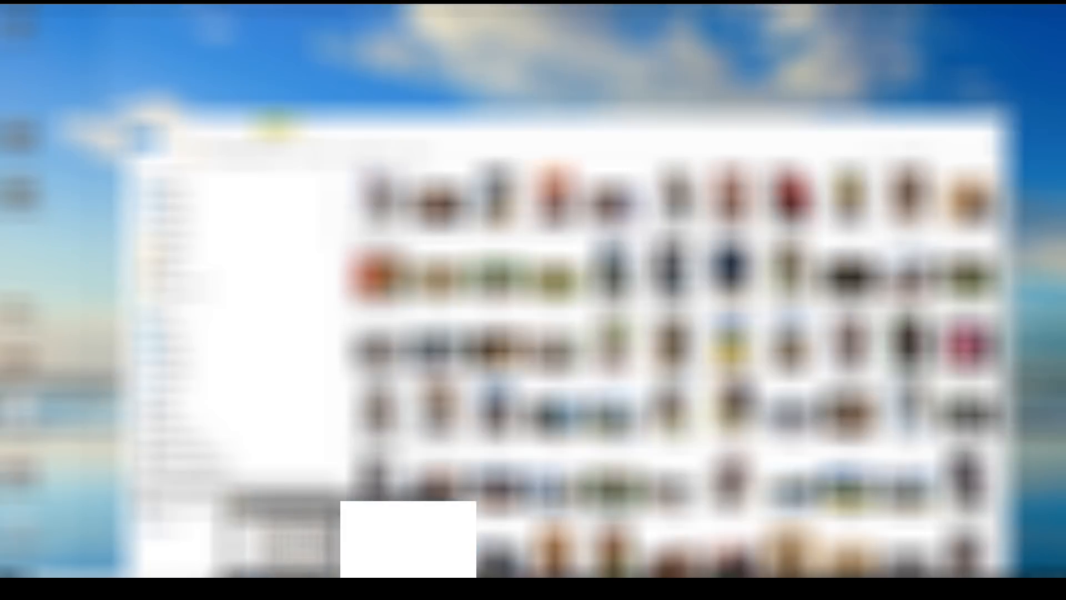
{"action": "left_click", "coordinate": [283, 541]}
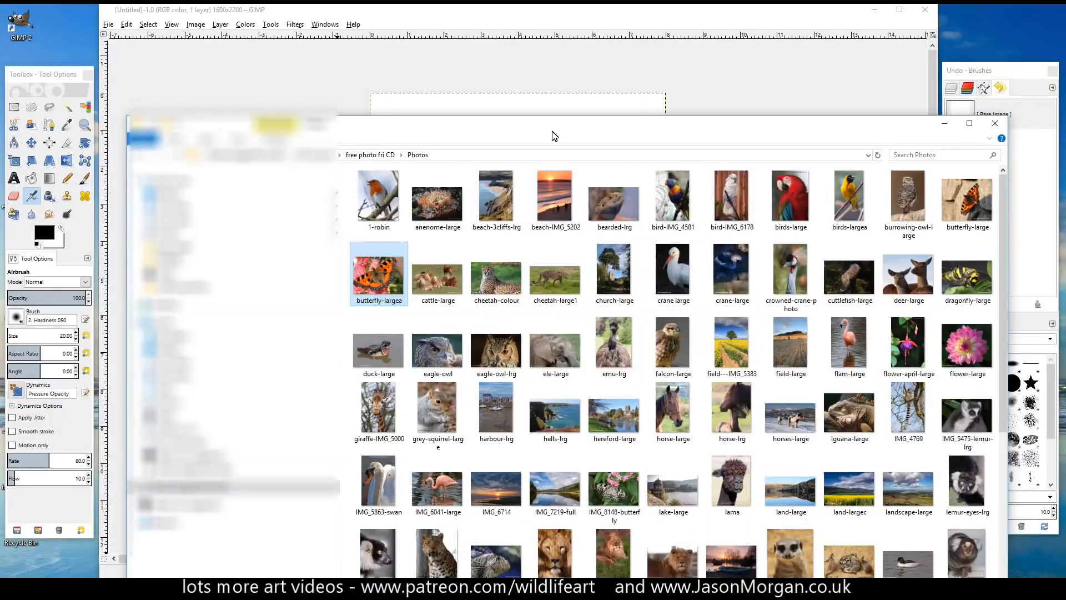
{"action": "left_click_drag", "start_coordinate": [554, 124], "coordinate": [554, 62]}
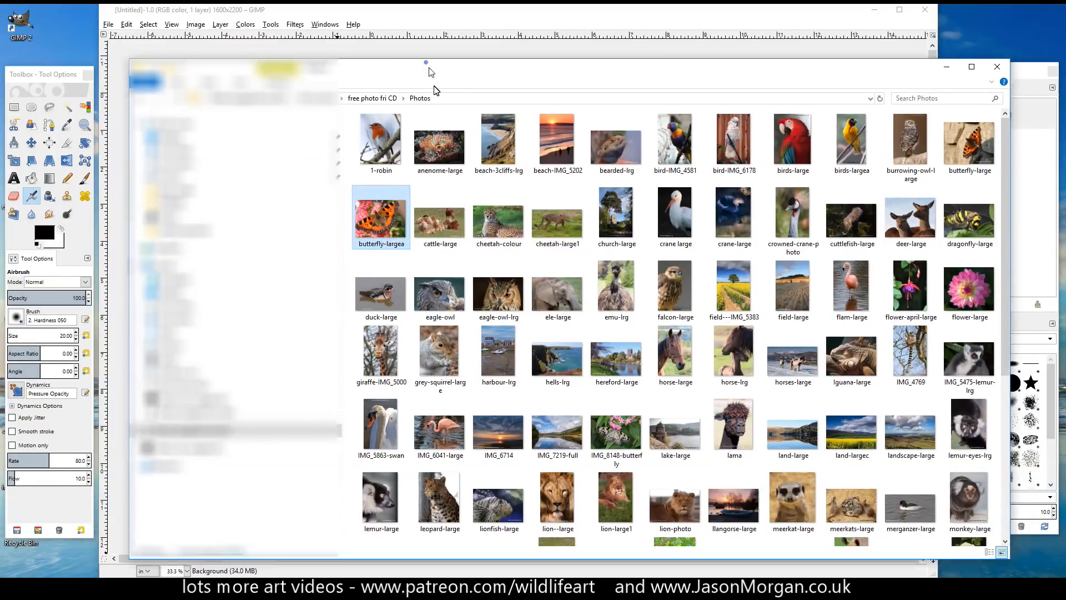
{"action": "left_click_drag", "start_coordinate": [429, 68], "coordinate": [497, 278]}
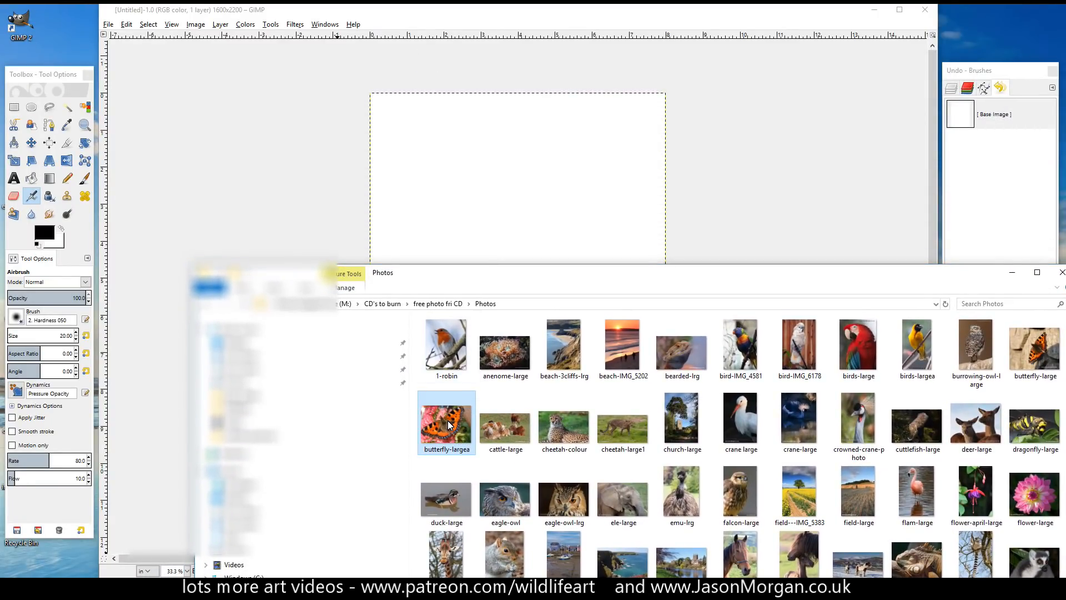
{"action": "left_click_drag", "start_coordinate": [450, 425], "coordinate": [475, 206]}
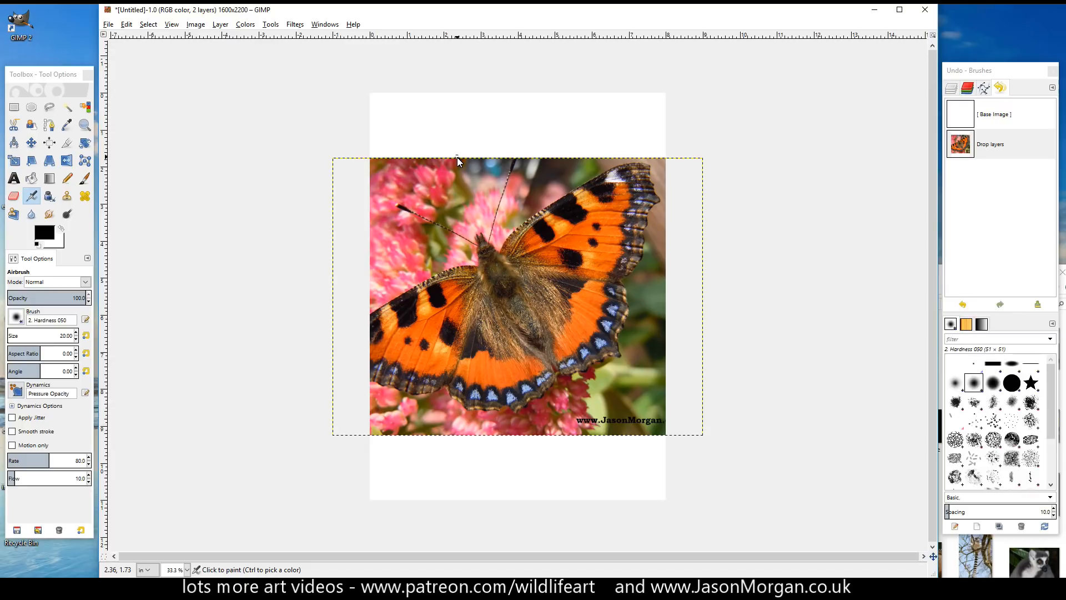
Scale the butterfly layer proportionally to 2908 × 2181 pixels and move it so its left edge meets the canvas's left edge
{"action": "left_click", "coordinate": [16, 161]}
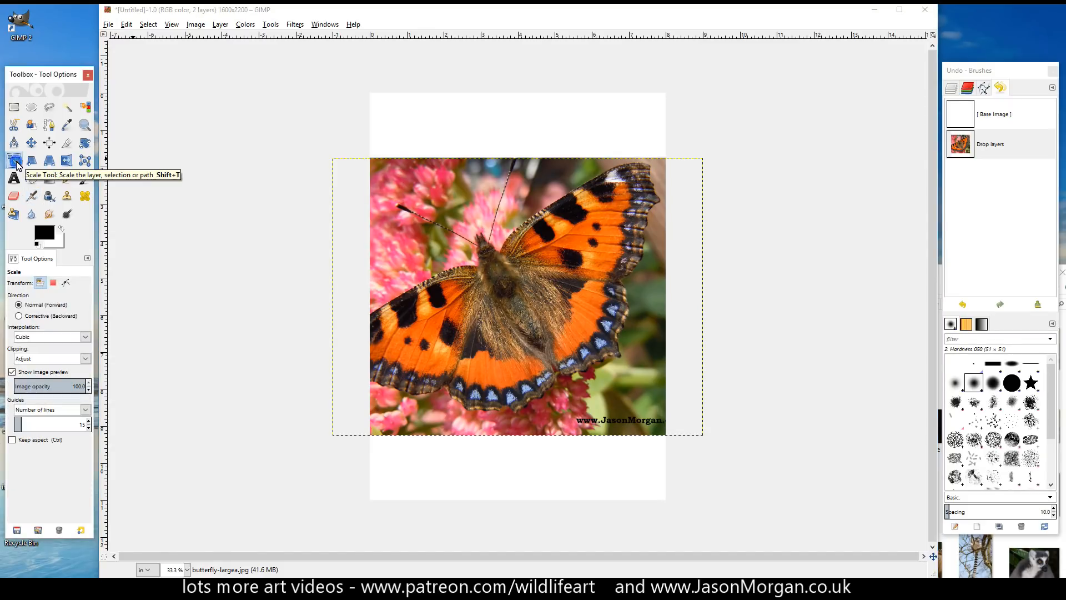
{"action": "left_click", "coordinate": [448, 213]}
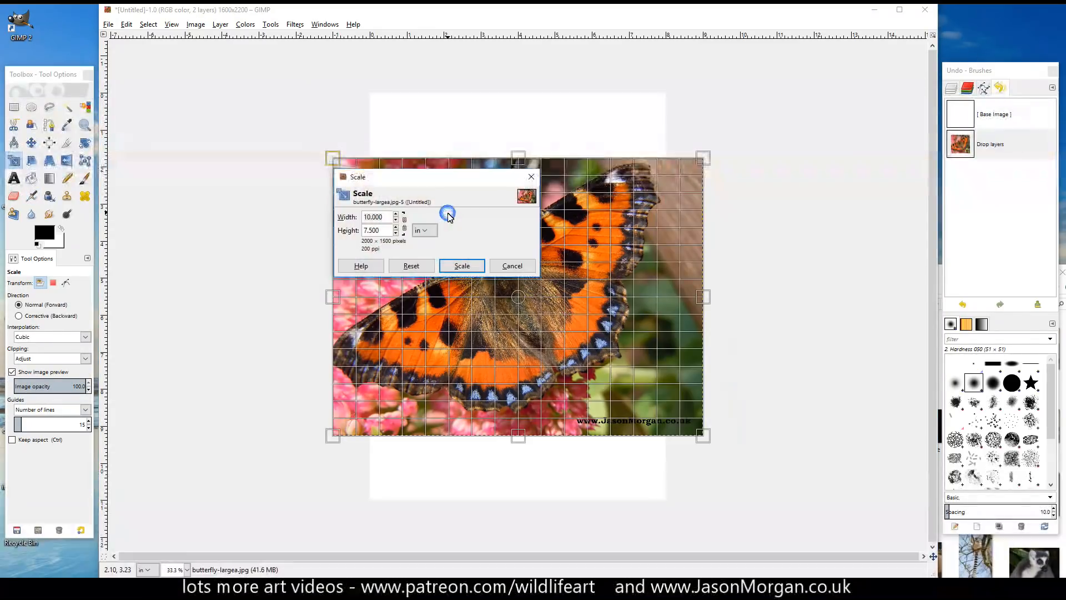
{"action": "left_click_drag", "start_coordinate": [448, 182], "coordinate": [274, 257]}
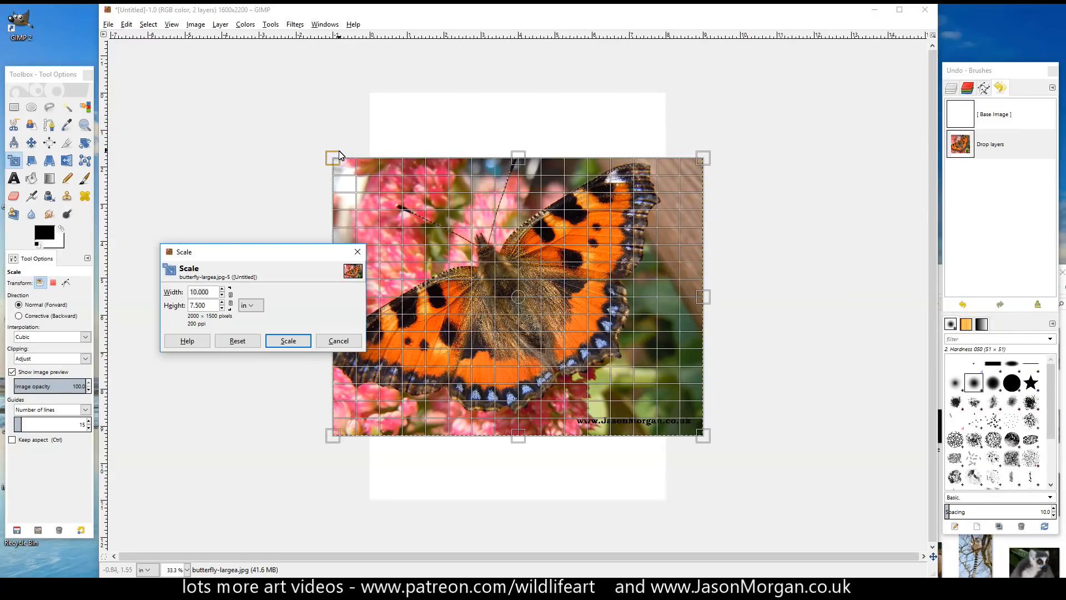
{"action": "left_click_drag", "start_coordinate": [330, 153], "coordinate": [263, 94]}
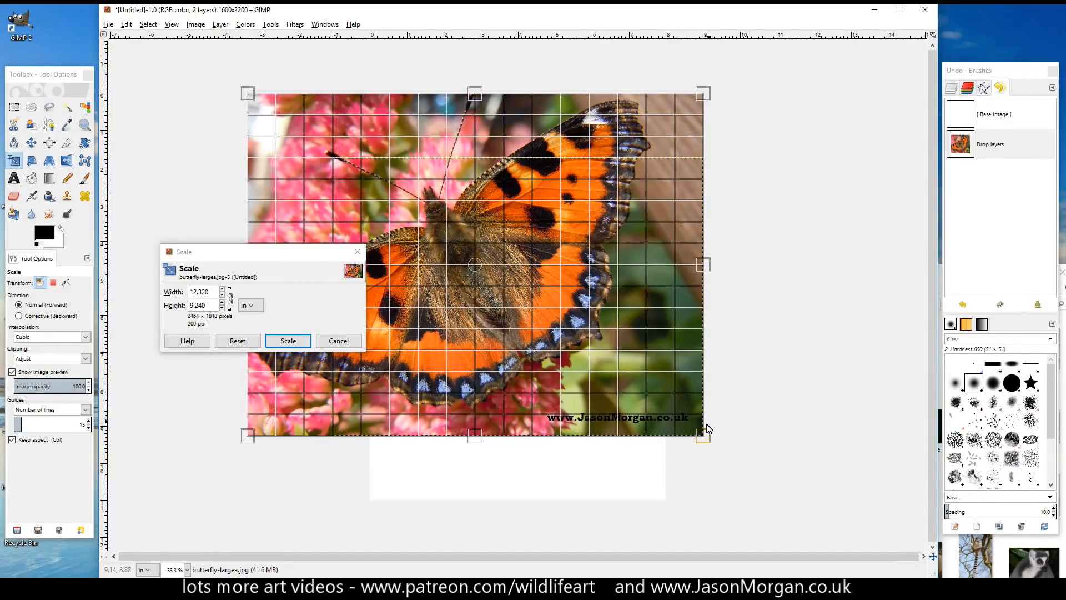
{"action": "left_click_drag", "start_coordinate": [702, 441], "coordinate": [760, 503]}
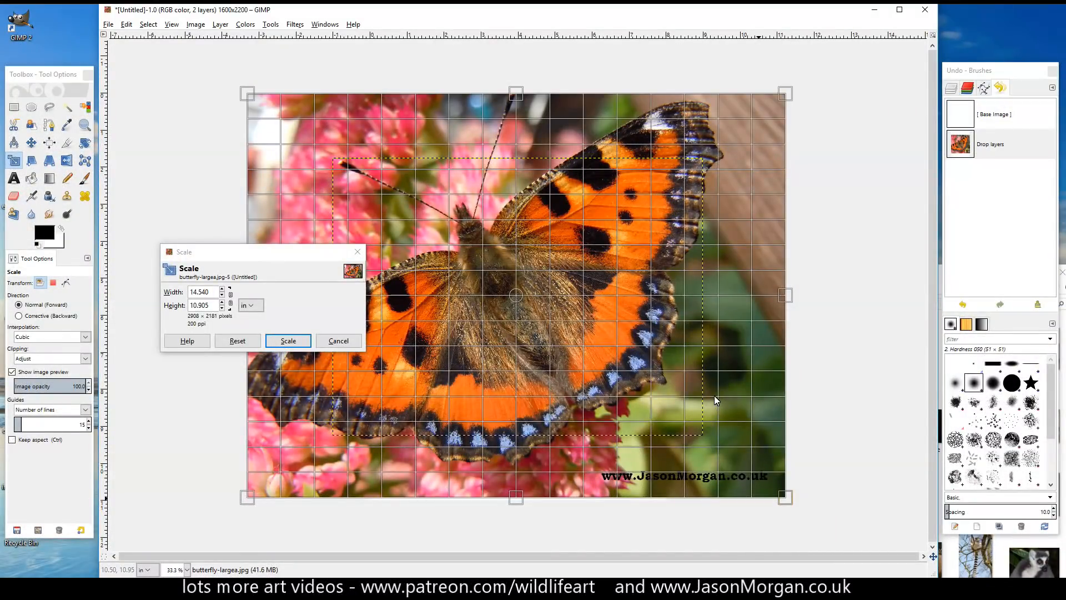
{"action": "key", "text": "Return"}
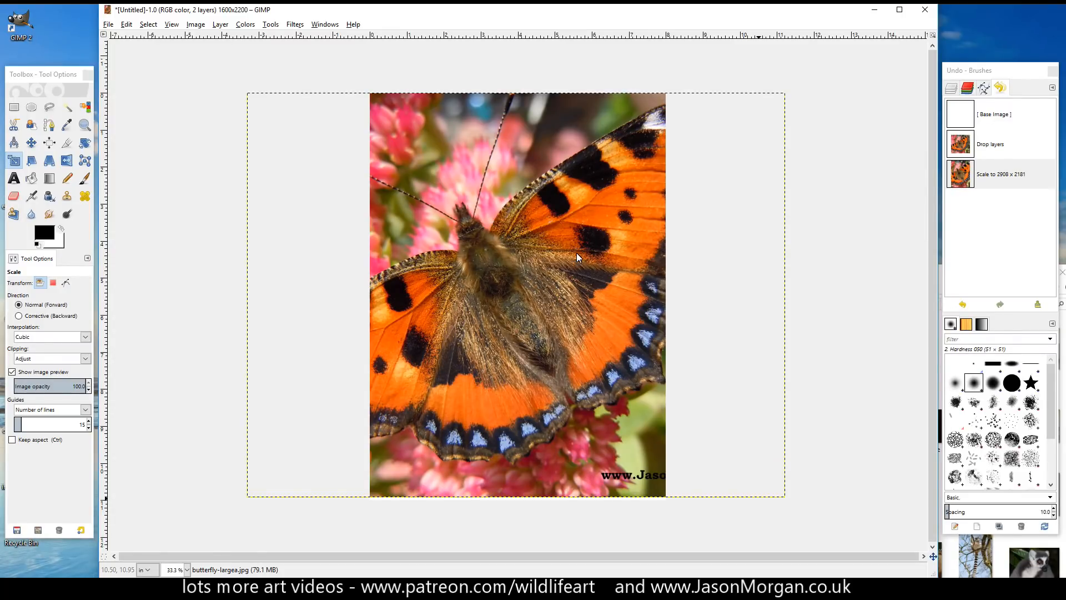
{"action": "left_click", "coordinate": [32, 143]}
{"action": "left_click_drag", "start_coordinate": [403, 202], "coordinate": [528, 202]}
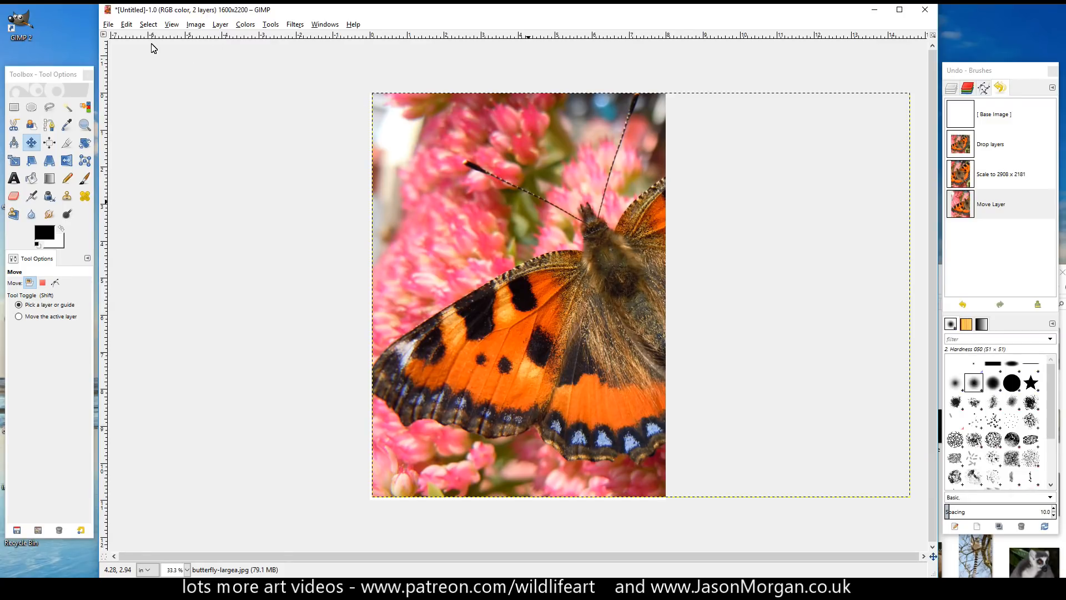
Check the print preferences of the EPSON XP-620 Series, including the paper type, and leave printing without sending a job
{"action": "left_click", "coordinate": [107, 24]}
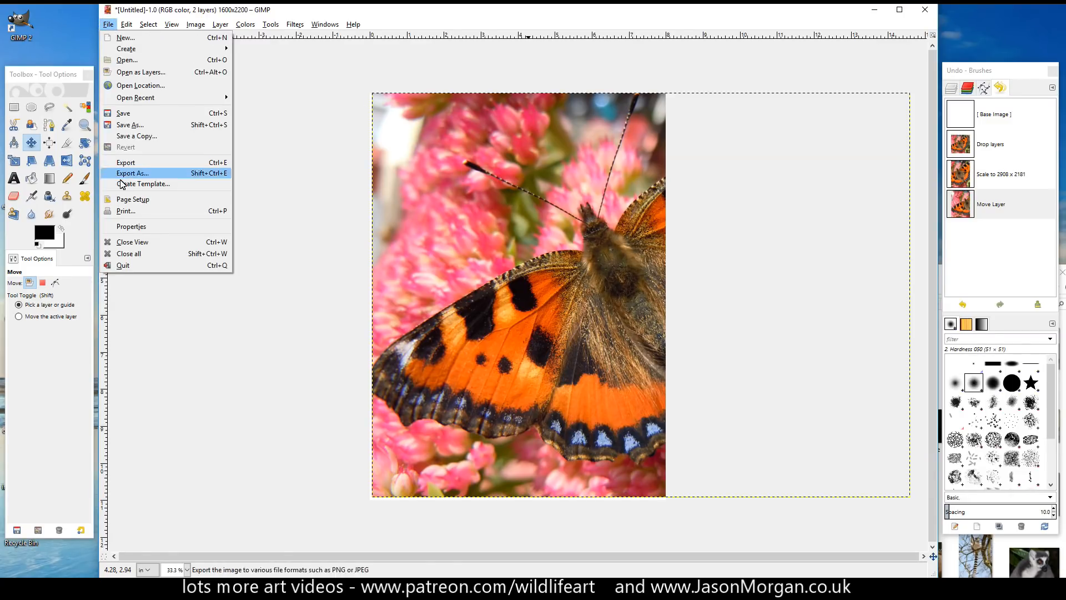
{"action": "left_click", "coordinate": [126, 212]}
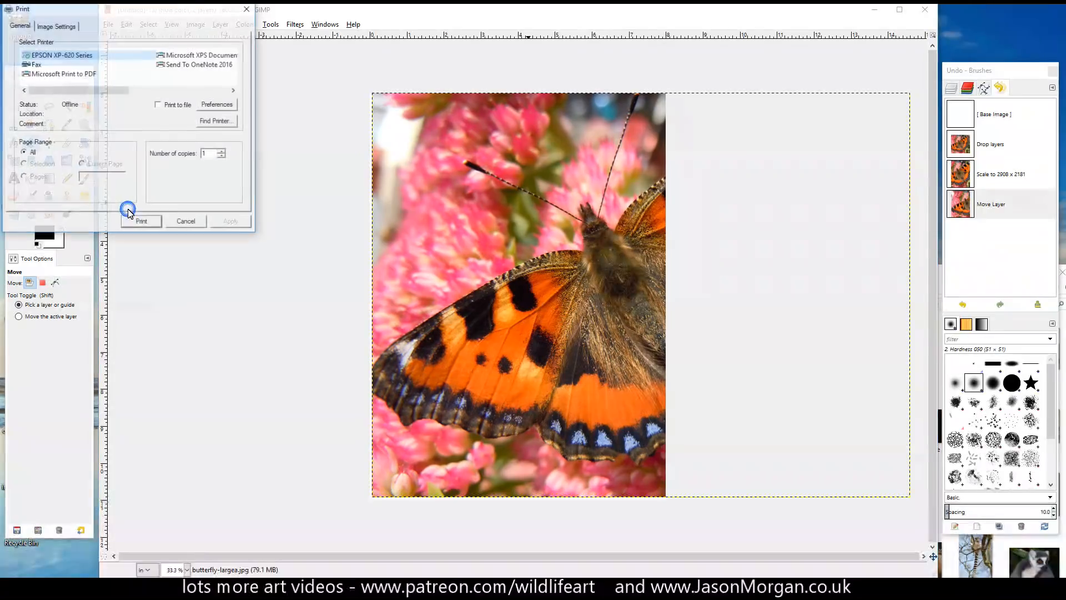
{"action": "left_click", "coordinate": [83, 56]}
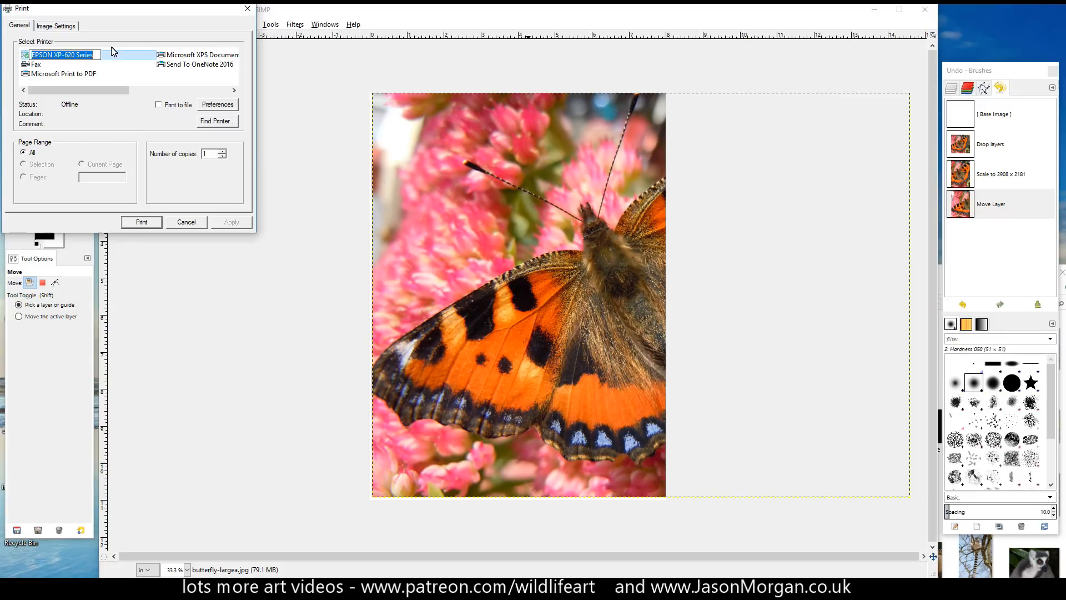
{"action": "left_click", "coordinate": [227, 106]}
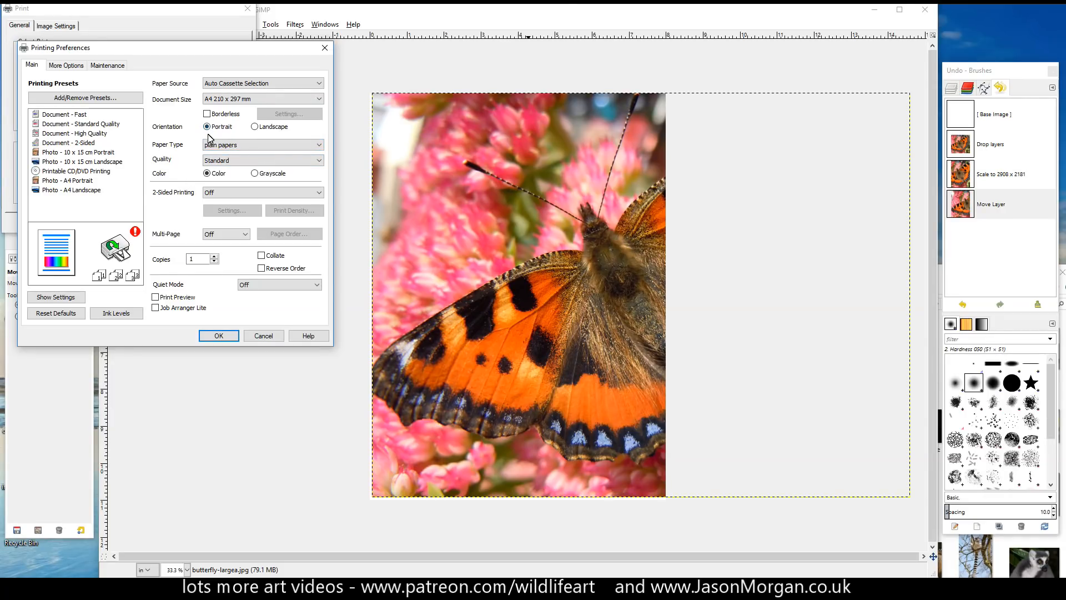
{"action": "left_click", "coordinate": [238, 145]}
{"action": "left_click", "coordinate": [240, 147]}
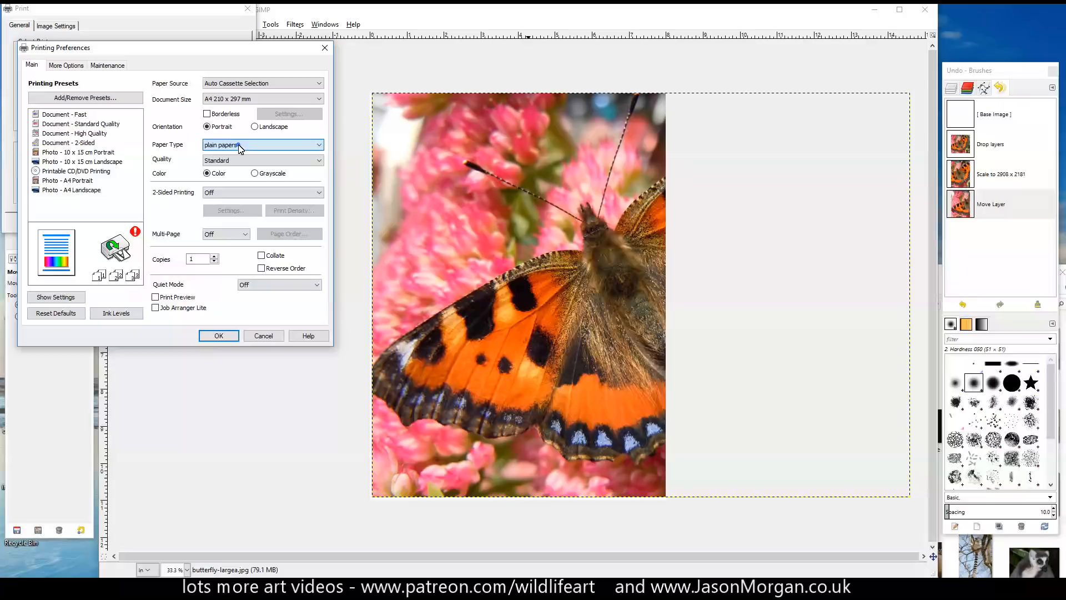
{"action": "left_click", "coordinate": [227, 337]}
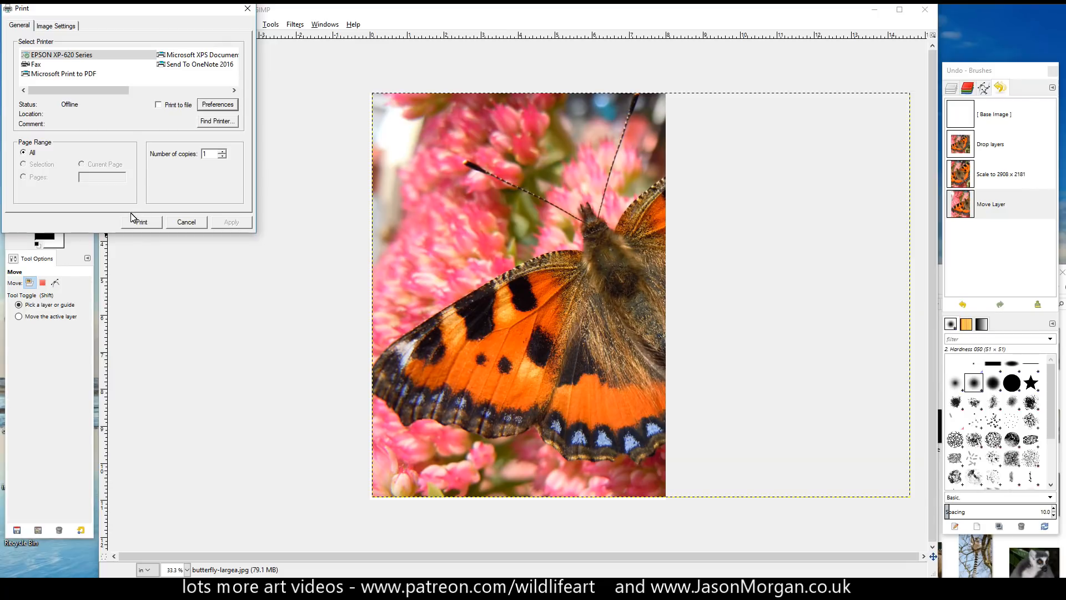
{"action": "left_click", "coordinate": [247, 10]}
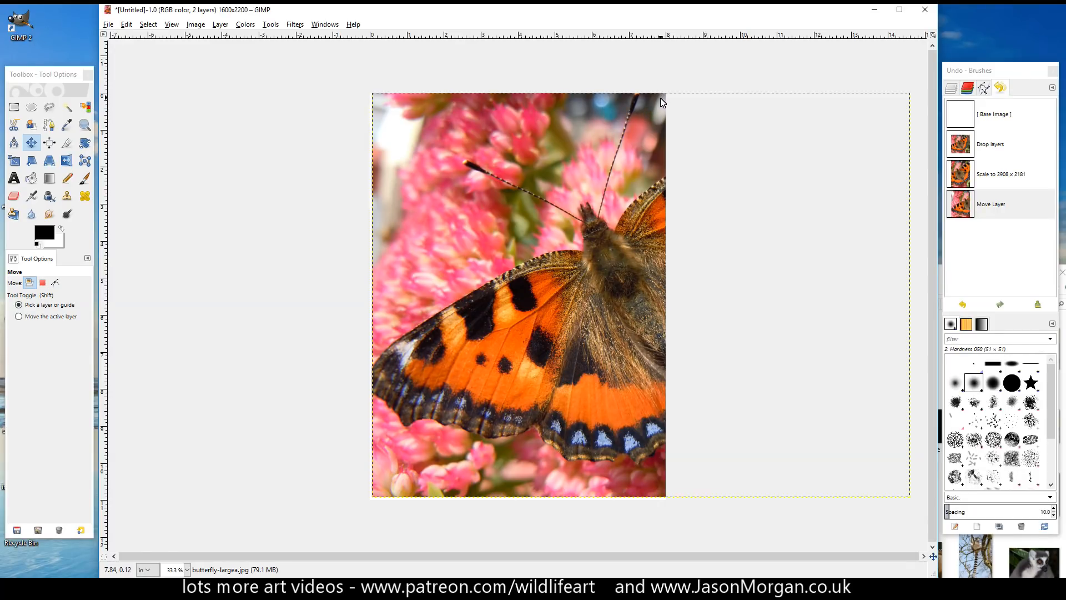
Move the butterfly layer left so that its right-hand part lies on the page
{"action": "left_click_drag", "start_coordinate": [665, 101], "coordinate": [665, 101]}
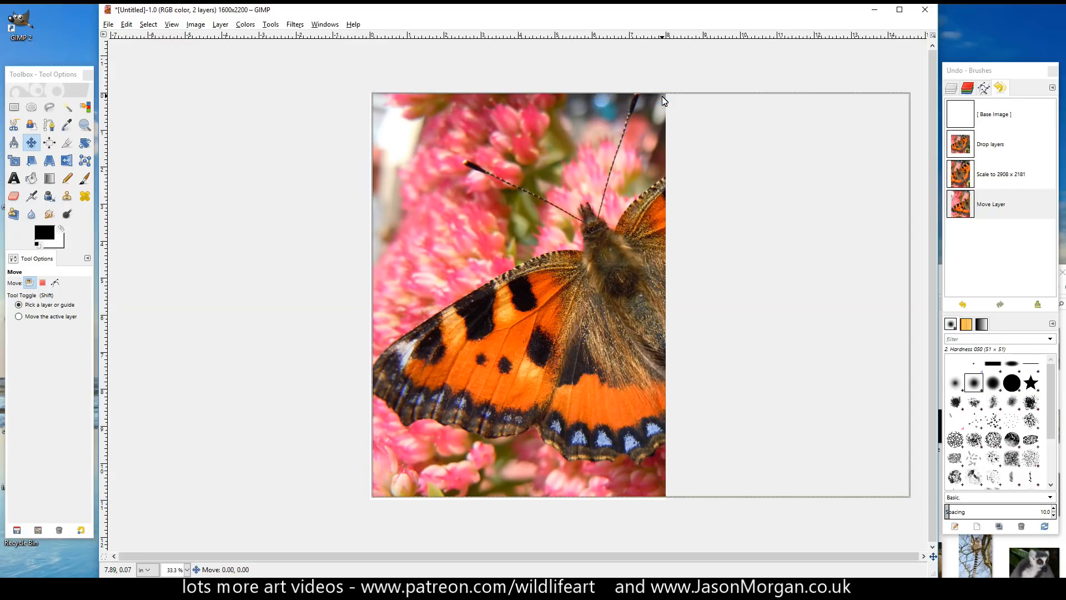
{"action": "left_click_drag", "start_coordinate": [664, 101], "coordinate": [383, 99]}
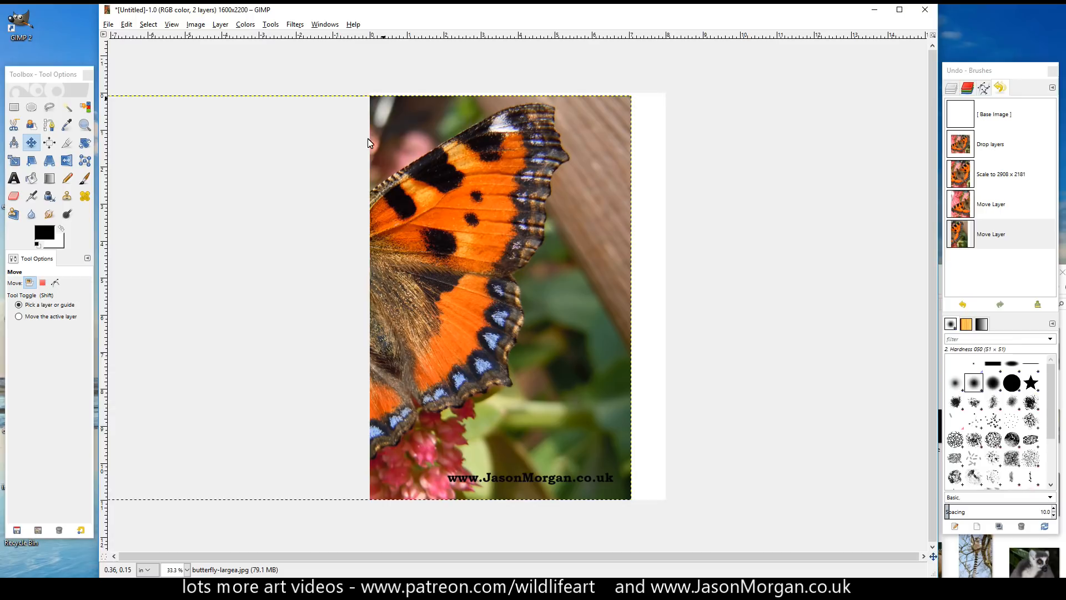
{"action": "left_click_drag", "start_coordinate": [628, 99], "coordinate": [452, 100]}
Move the butterfly layer back to the right, aligning its upper left corner approximately with the page's upper left corner
{"action": "left_click_drag", "start_coordinate": [385, 147], "coordinate": [618, 143]}
{"action": "left_click_drag", "start_coordinate": [507, 161], "coordinate": [502, 149]}
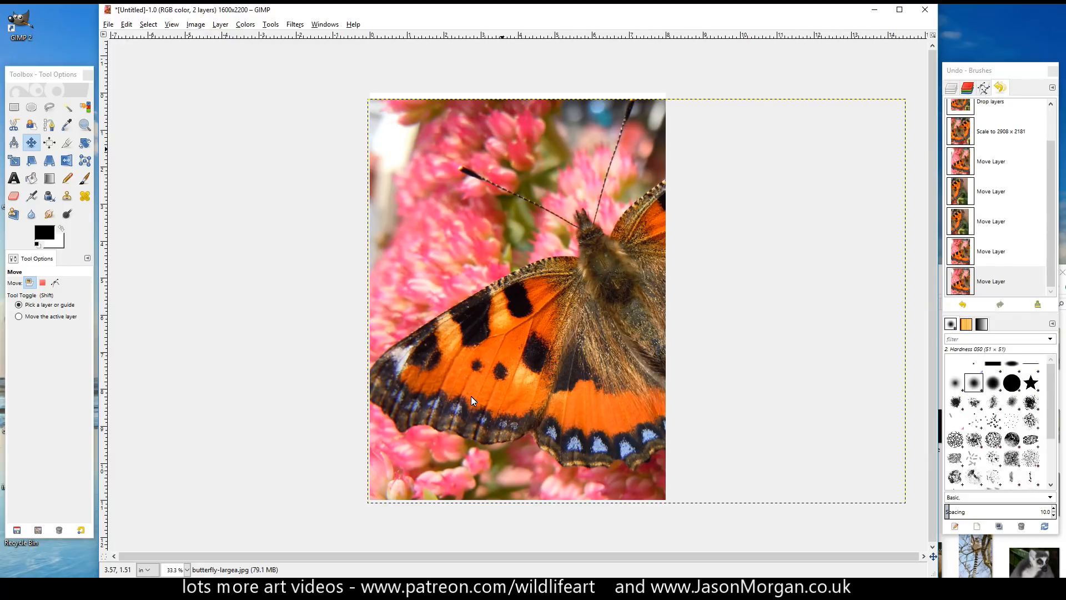
{"action": "left_click_drag", "start_coordinate": [449, 307], "coordinate": [431, 232]}
{"action": "left_click_drag", "start_coordinate": [444, 354], "coordinate": [455, 391]}
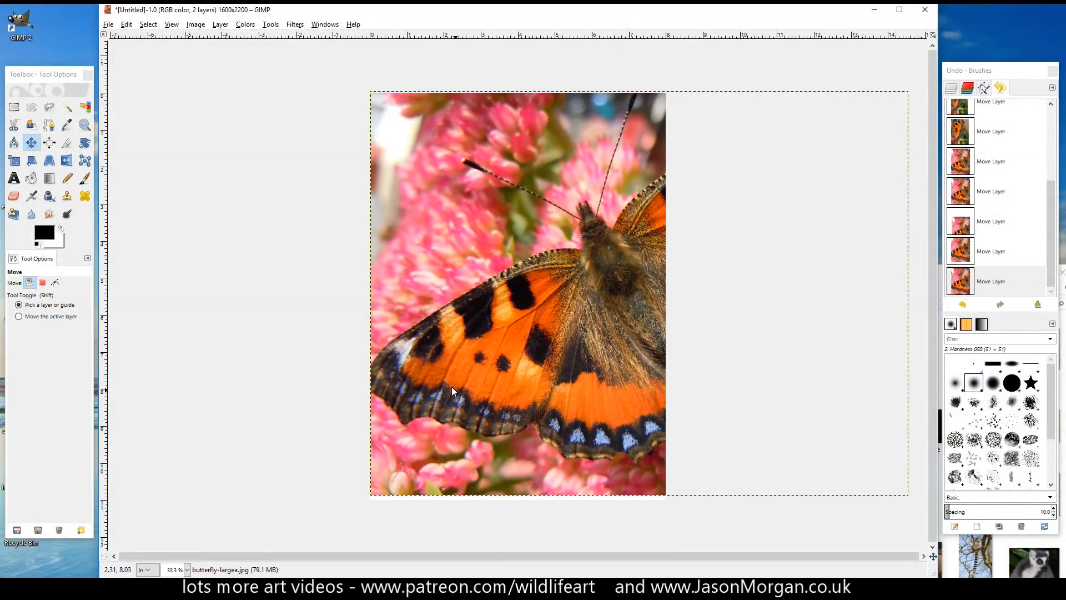